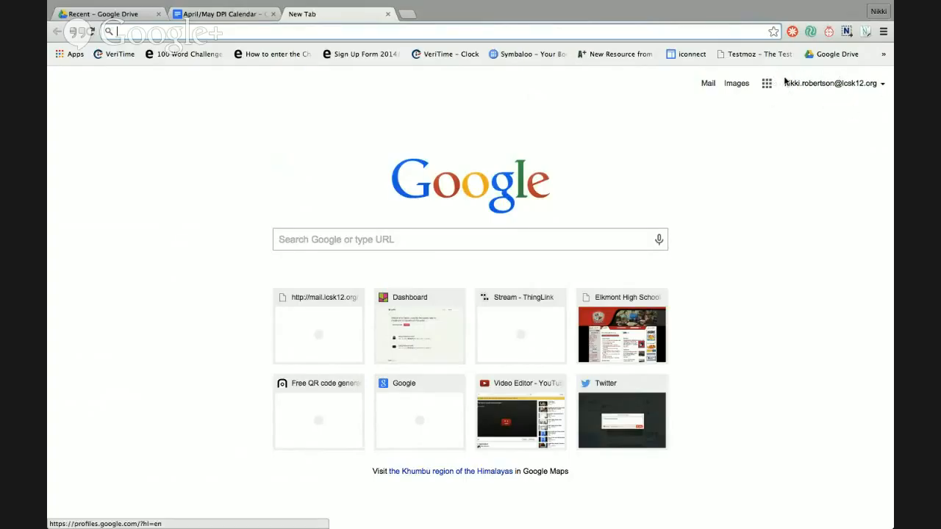
- Search Google for 'Padlet' and open the padlet.com result
{"action": "left_click", "coordinate": [523, 241]}
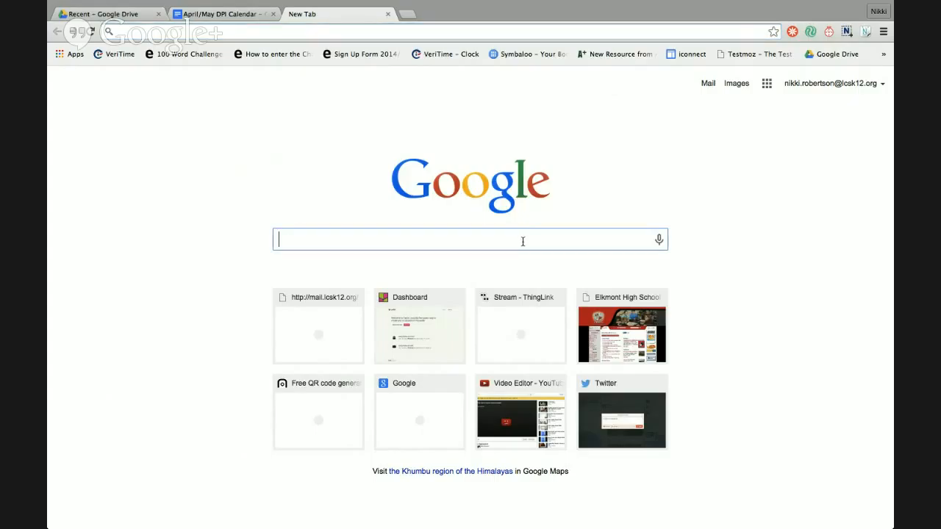
{"action": "type", "text": "Padlet"}
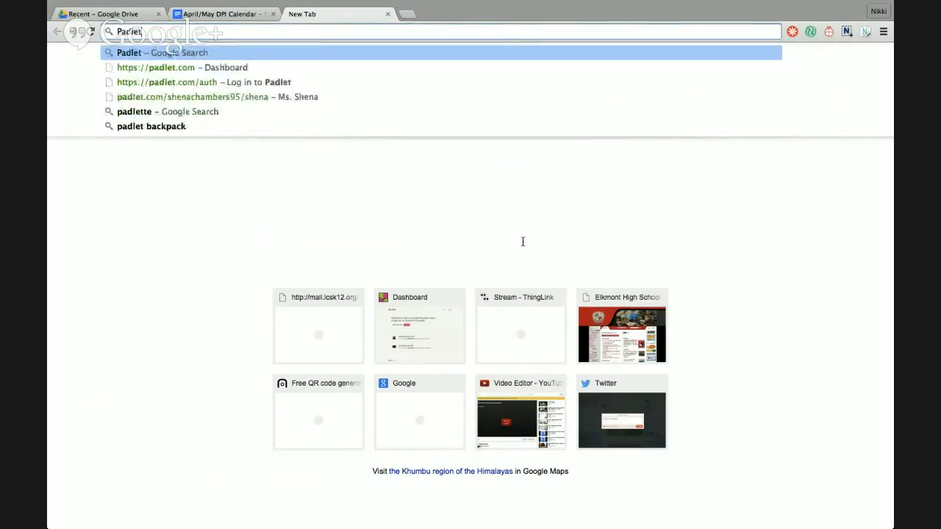
{"action": "key", "text": "Return"}
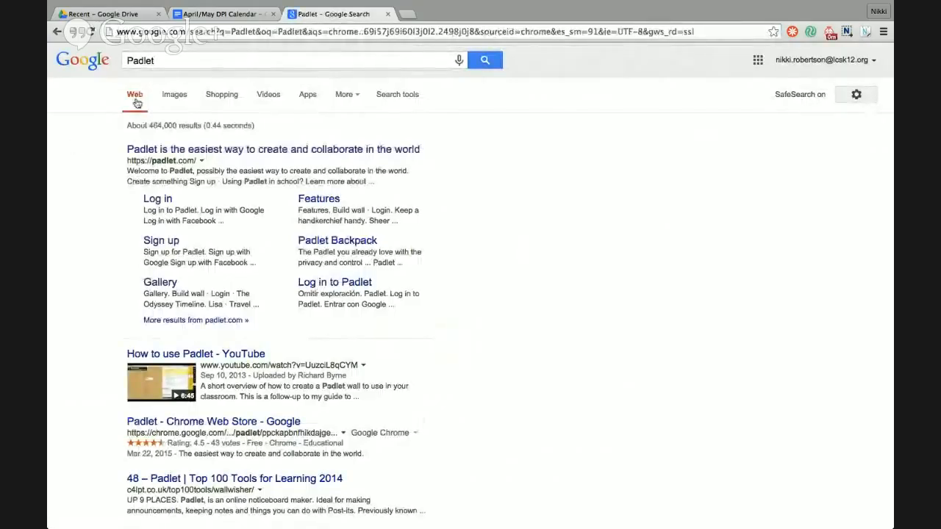
{"action": "left_click", "coordinate": [143, 153]}
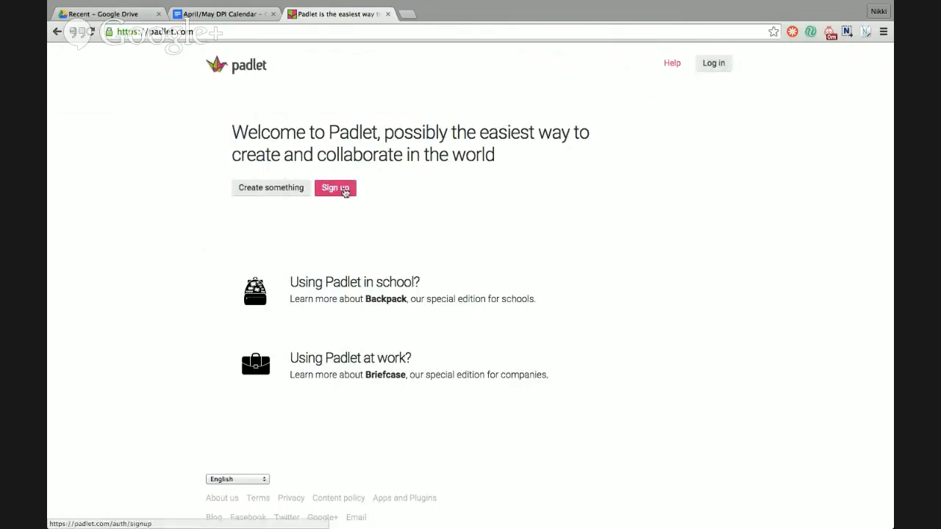
- Sign up for Padlet with the first Google account, allow access, and answer as a teacher
{"action": "left_click", "coordinate": [336, 188]}
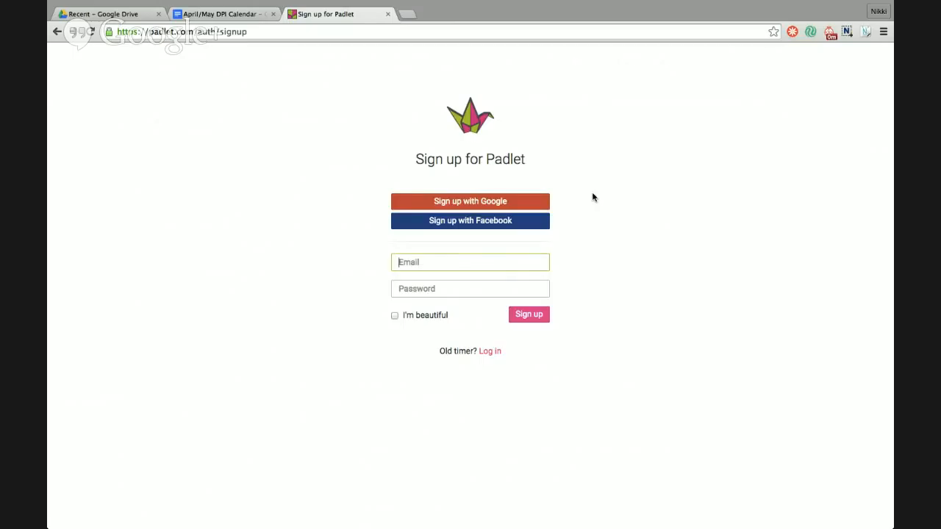
{"action": "left_click", "coordinate": [514, 206]}
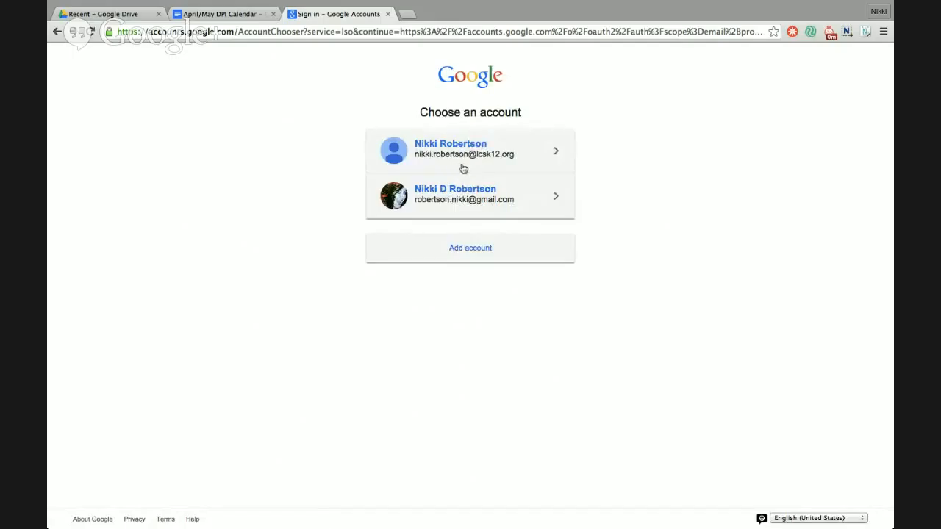
{"action": "left_click", "coordinate": [471, 153]}
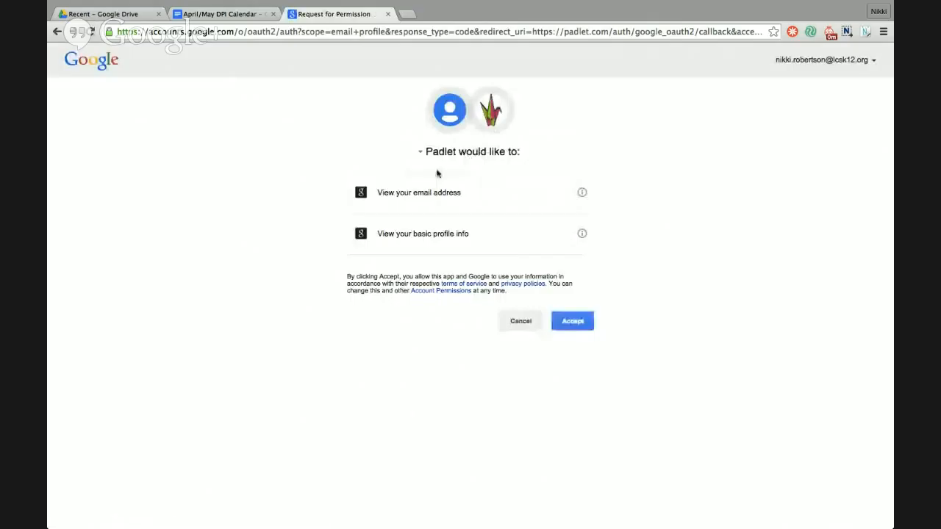
{"action": "left_click", "coordinate": [572, 329]}
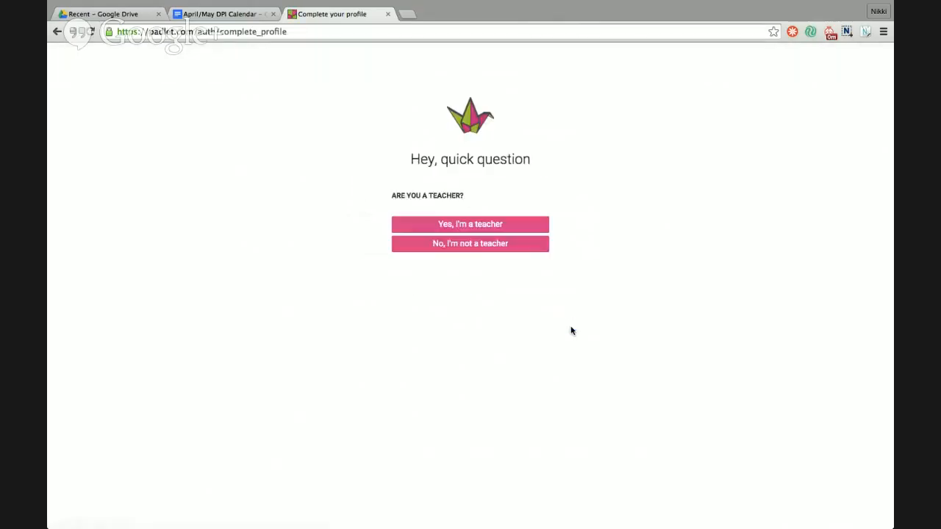
{"action": "left_click", "coordinate": [458, 225]}
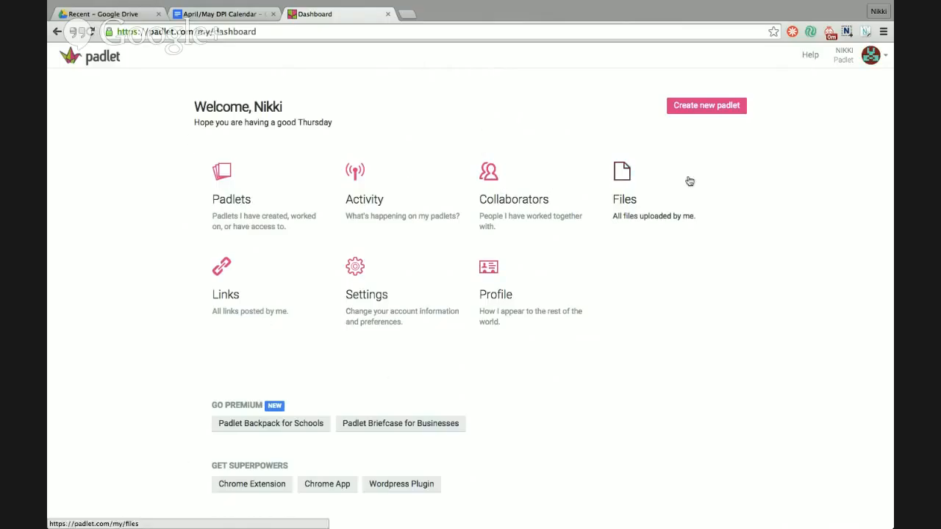
- Create a brand-new blank padlet from the dashboard
{"action": "left_click", "coordinate": [704, 109]}
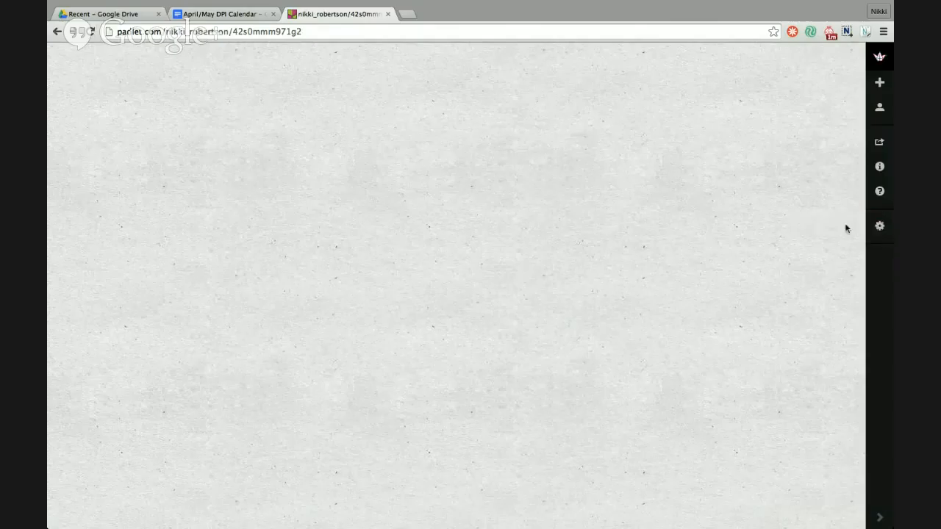
- Title the wall 'The Talented Clementine' with description 'Write a 3-5-3 Poem based on our story.'
{"action": "left_click", "coordinate": [880, 227]}
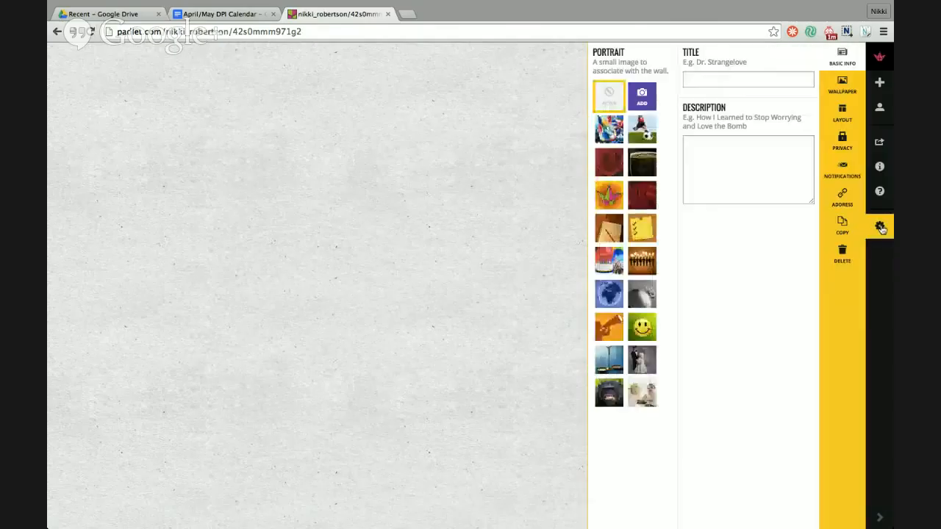
{"action": "left_click", "coordinate": [702, 80]}
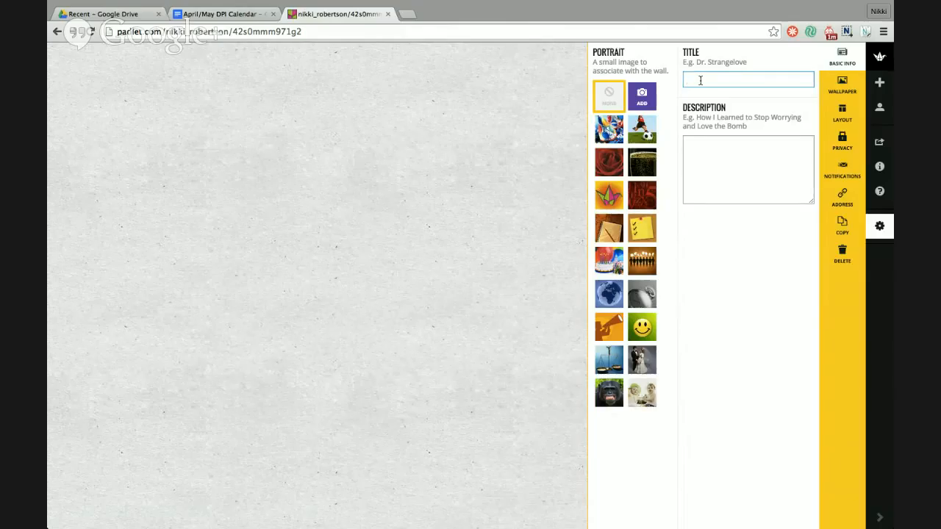
{"action": "type", "text": "The T"}
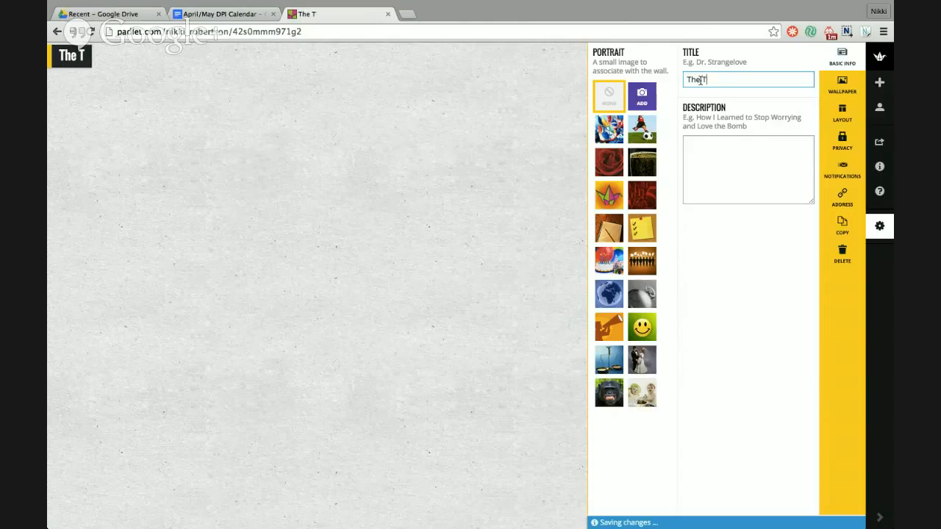
{"action": "type", "text": "alented "}
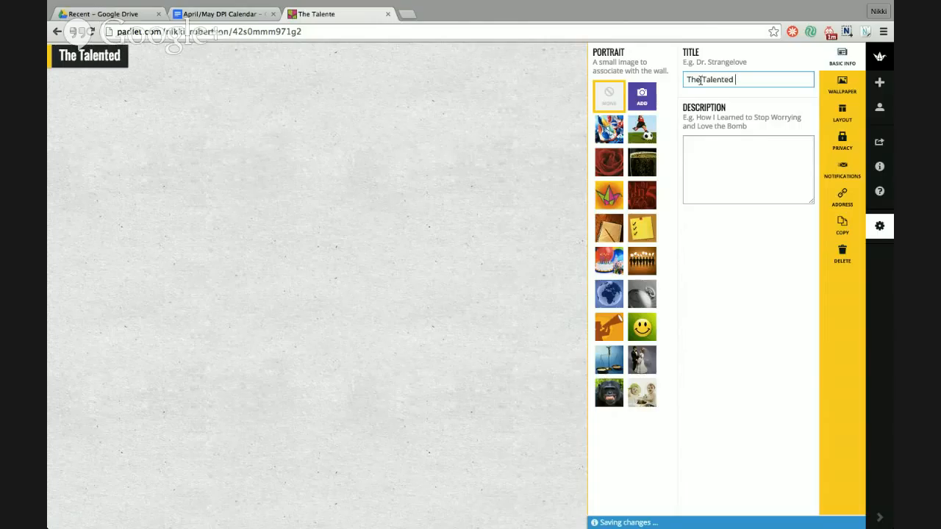
{"action": "type", "text": "Clementine"}
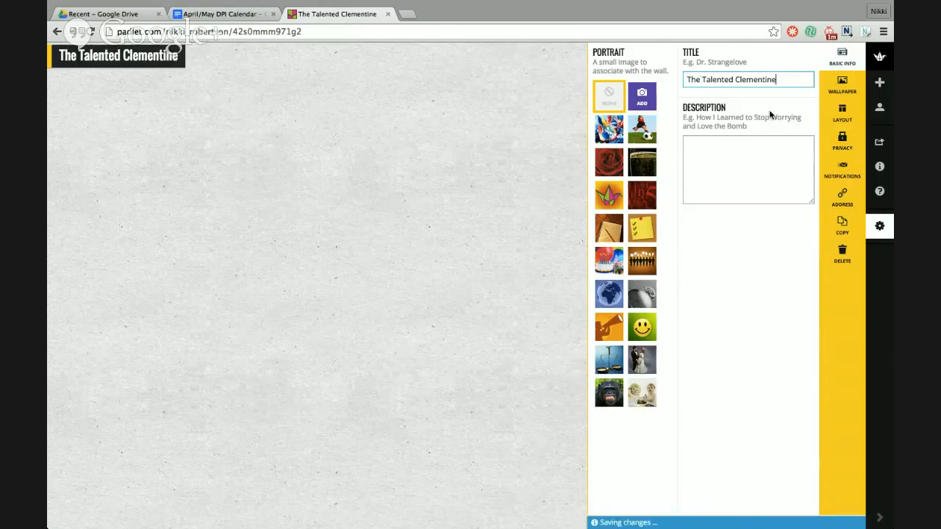
{"action": "left_click", "coordinate": [701, 145]}
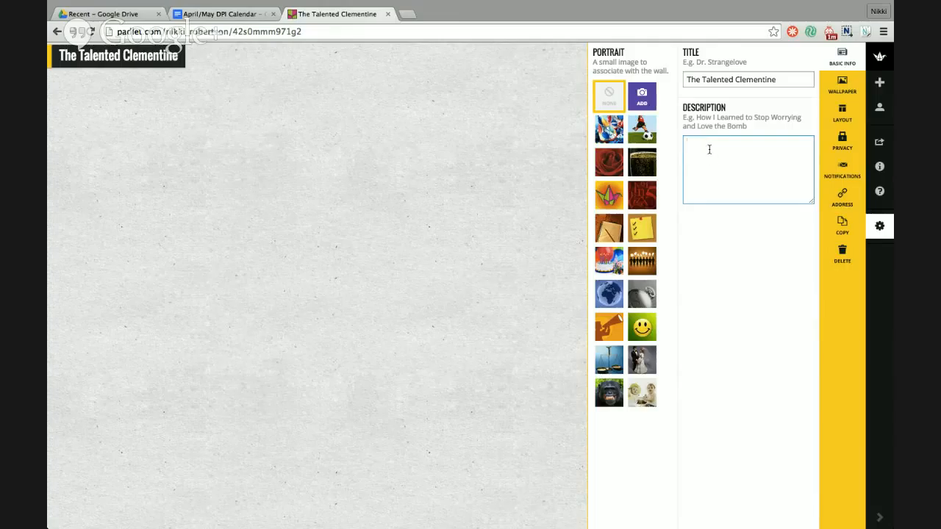
{"action": "type", "text": "Write a"}
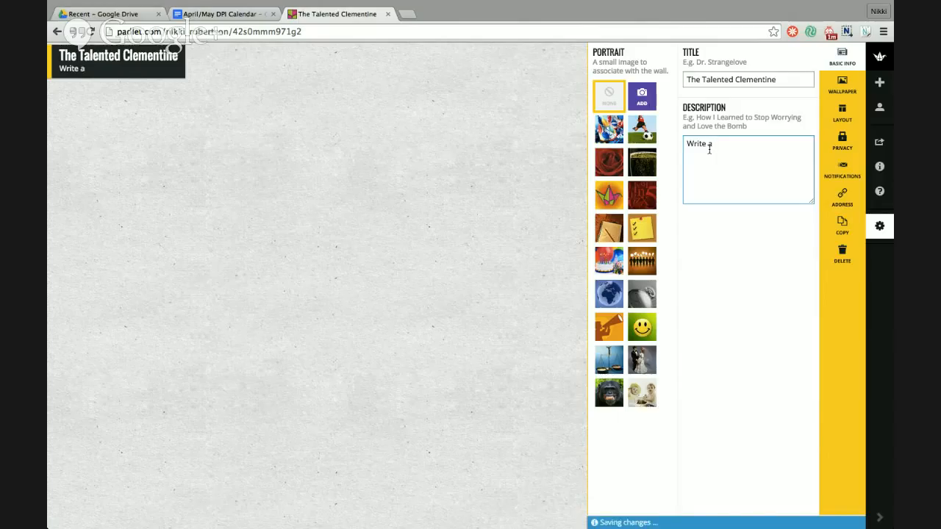
{"action": "type", "text": " 3-5-3 Poem based on"}
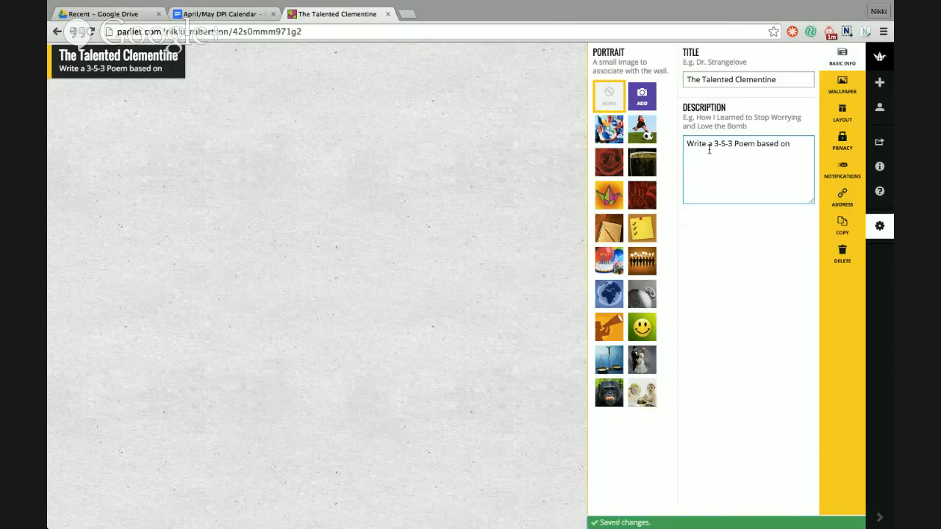
{"action": "type", "text": " our story"}
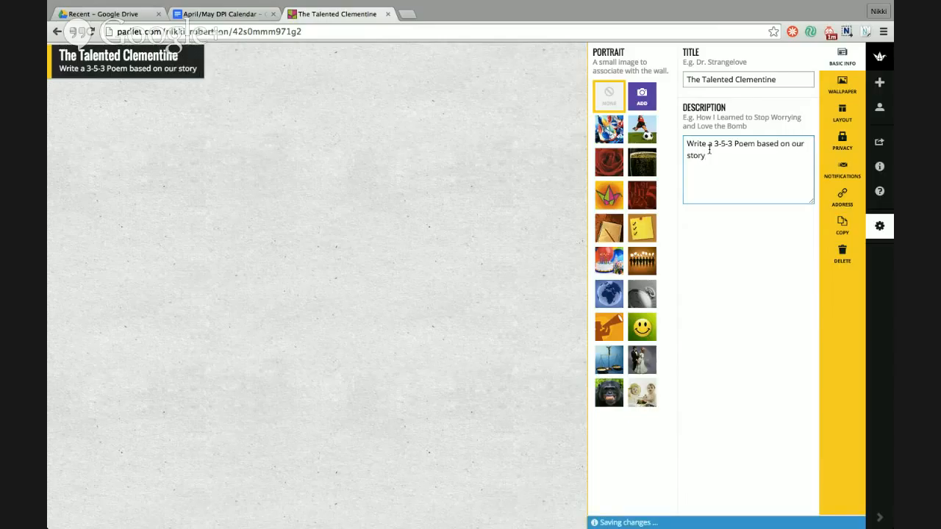
{"action": "type", "text": "."}
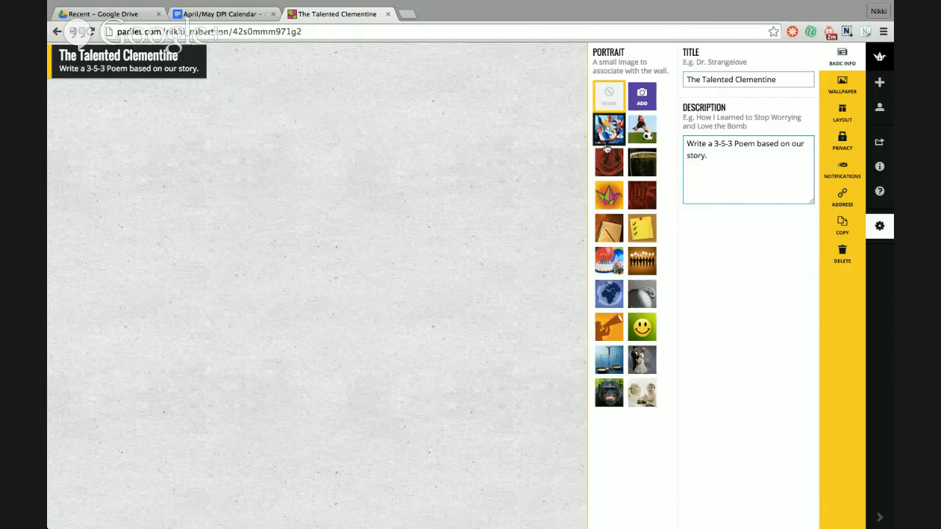
- Try a soccer portrait, then choose to upload a custom portrait image from the computer
{"action": "left_click", "coordinate": [635, 138]}
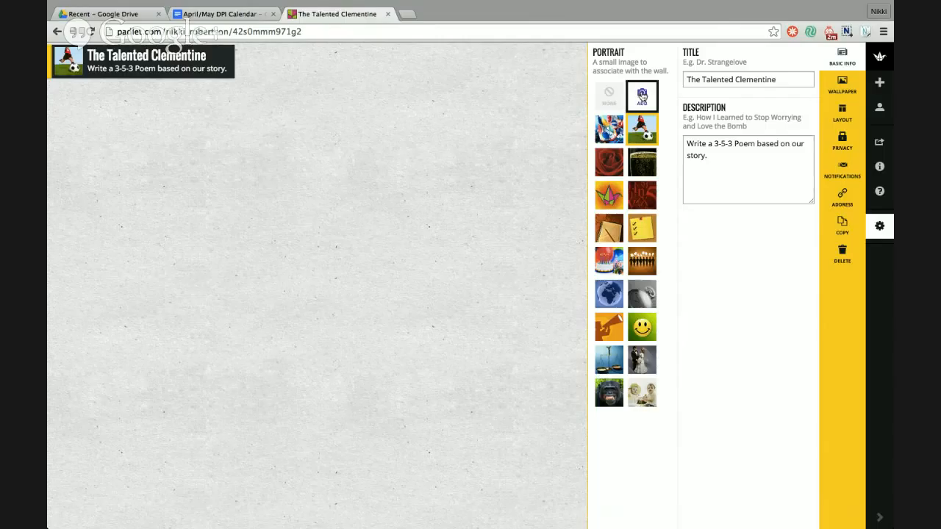
{"action": "left_click", "coordinate": [642, 96]}
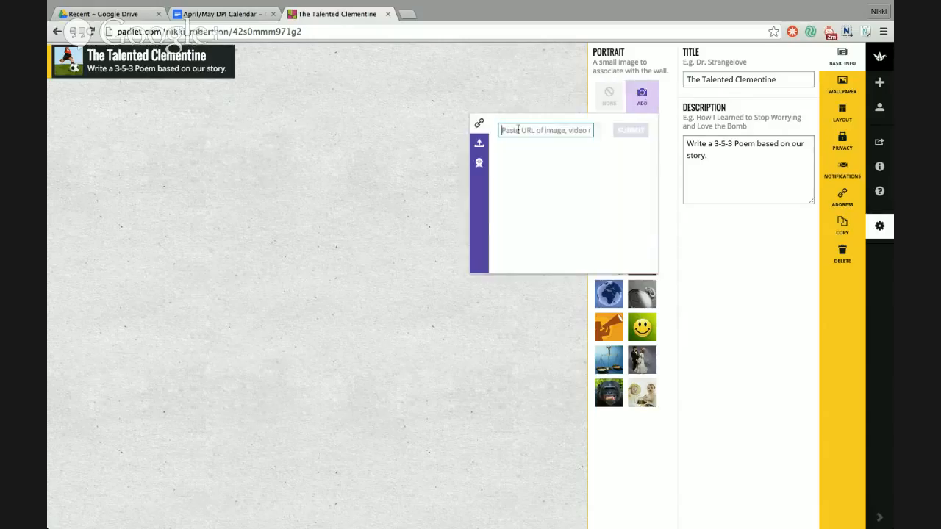
{"action": "left_click", "coordinate": [479, 144]}
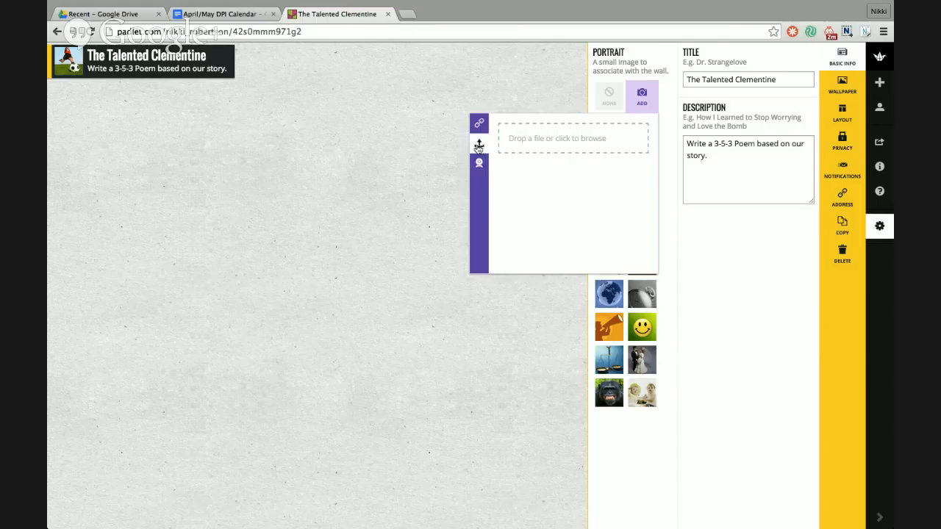
{"action": "left_click", "coordinate": [532, 143]}
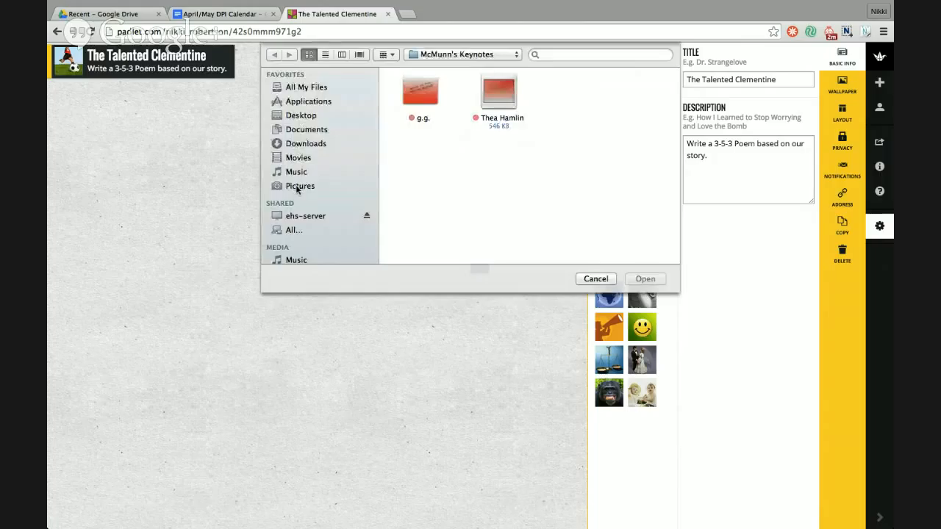
- Pick the cat photo from the Photos library and upload it
{"action": "scroll", "coordinate": [297, 189], "scroll_direction": "down", "scroll_amount": 1}
{"action": "scroll", "coordinate": [298, 189], "scroll_direction": "down", "scroll_amount": 2}
{"action": "left_click", "coordinate": [298, 259]}
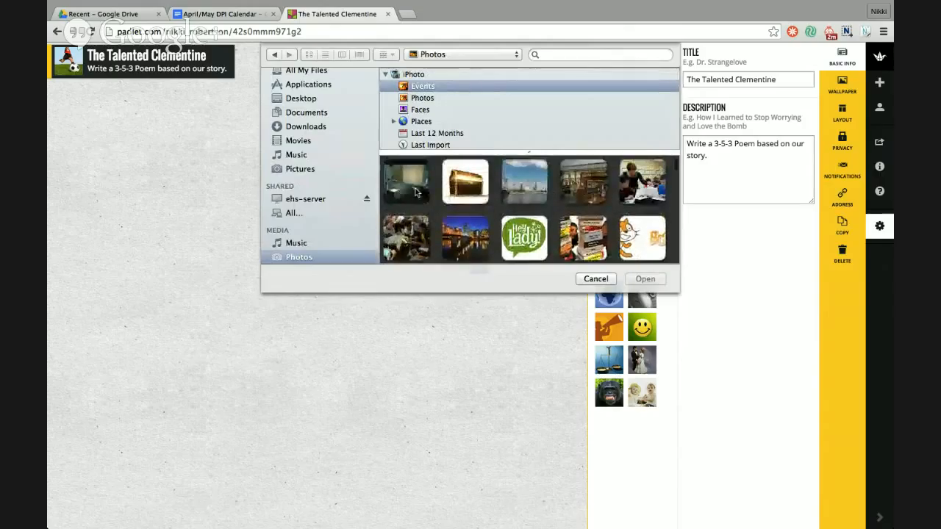
{"action": "scroll", "coordinate": [416, 193], "scroll_direction": "down", "scroll_amount": 2}
{"action": "scroll", "coordinate": [416, 192], "scroll_direction": "down", "scroll_amount": 1}
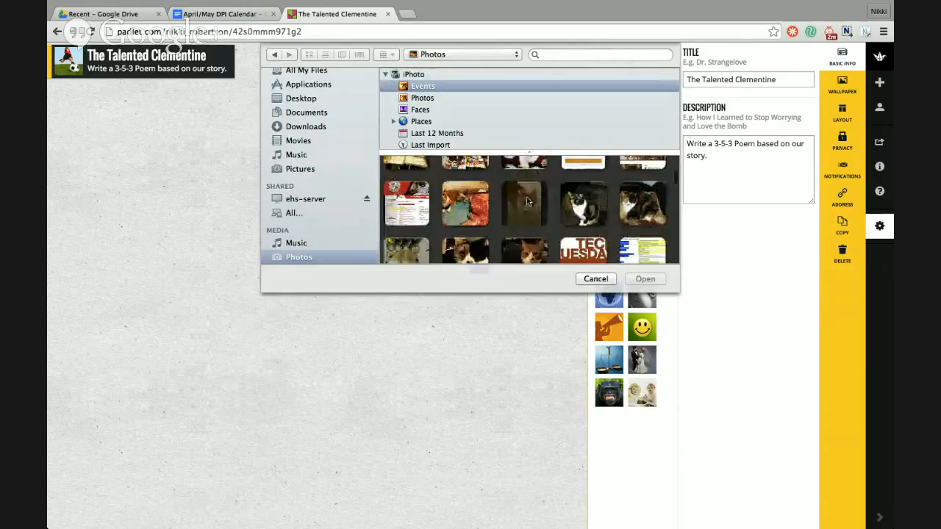
{"action": "scroll", "coordinate": [521, 204], "scroll_direction": "down", "scroll_amount": 3}
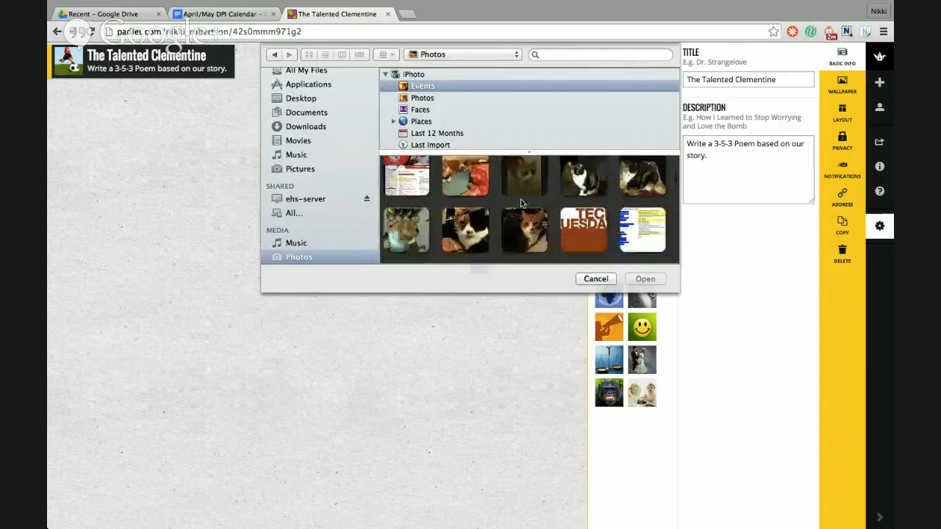
{"action": "left_click", "coordinate": [540, 180]}
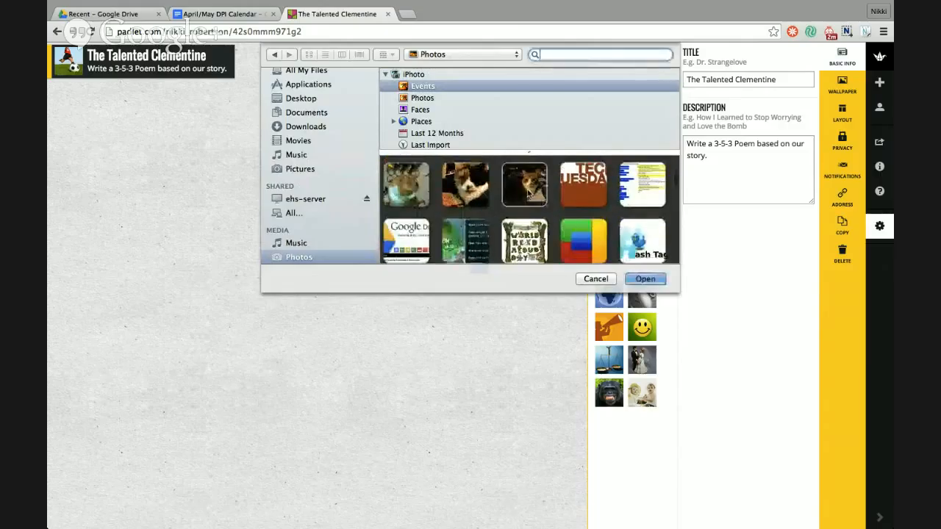
{"action": "left_click", "coordinate": [645, 278]}
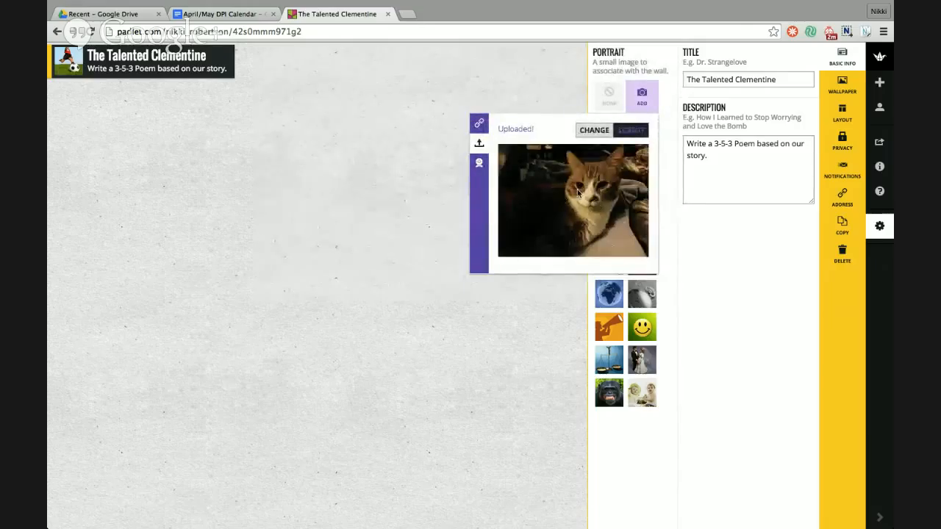
- Make the cat photo the wall portrait, then try the Blueprint, Chessboard and Love Trip wallpapers
{"action": "left_click", "coordinate": [630, 131]}
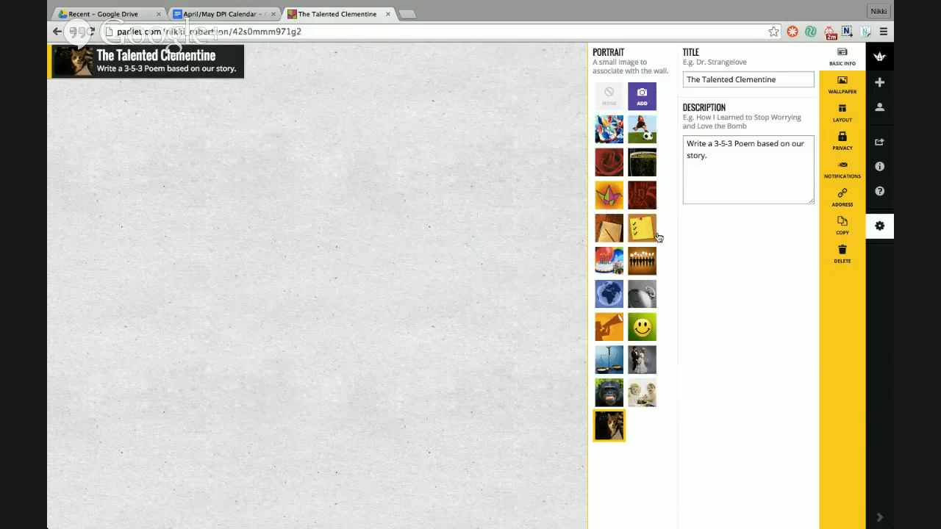
{"action": "left_click", "coordinate": [843, 84]}
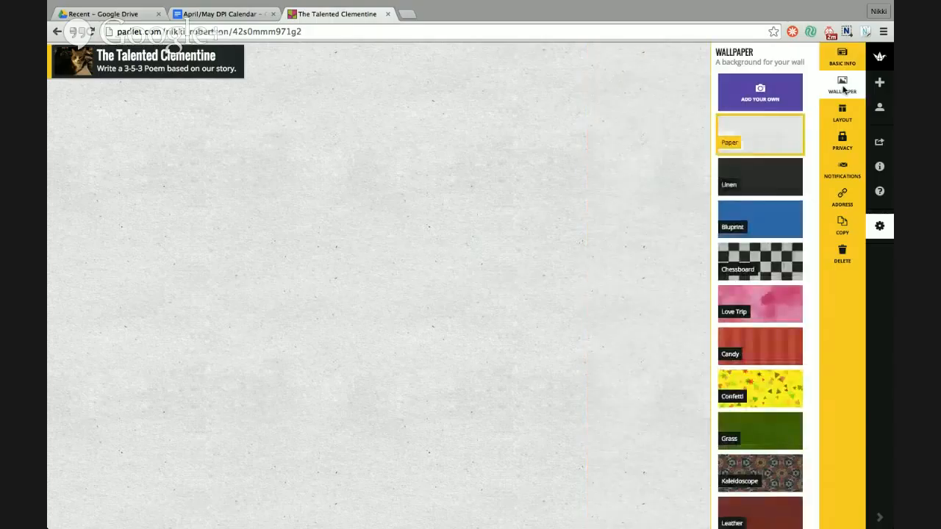
{"action": "scroll", "coordinate": [764, 178], "scroll_direction": "down", "scroll_amount": 1}
{"action": "left_click", "coordinate": [764, 178]}
{"action": "scroll", "coordinate": [765, 178], "scroll_direction": "down", "scroll_amount": 1}
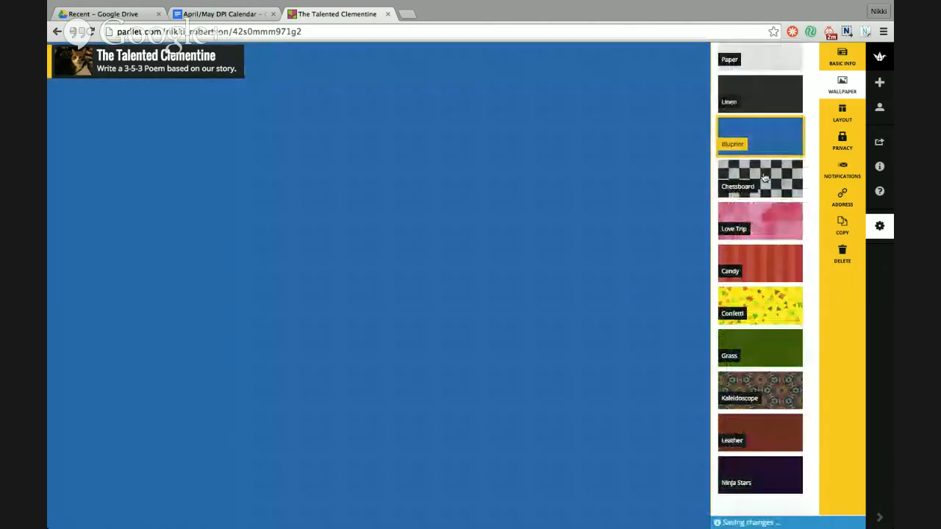
{"action": "left_click", "coordinate": [765, 178]}
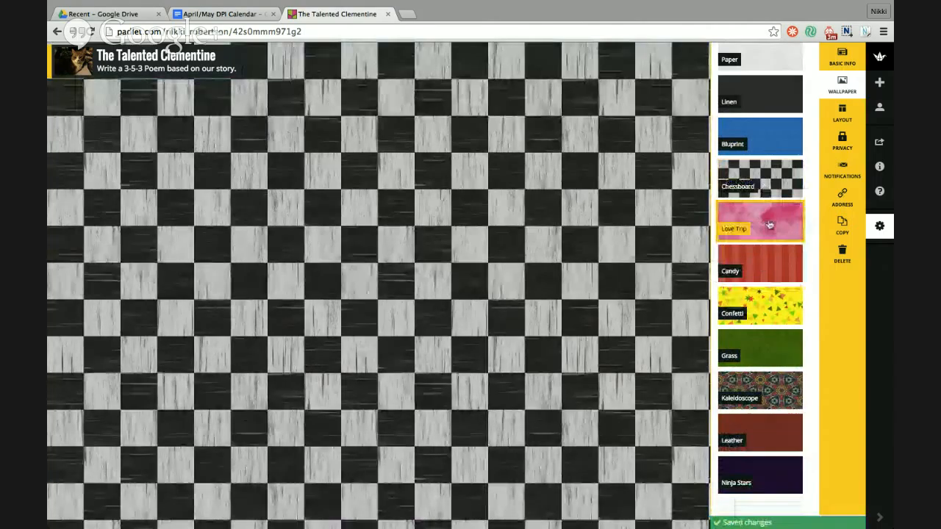
{"action": "left_click", "coordinate": [766, 221]}
{"action": "scroll", "coordinate": [769, 215], "scroll_direction": "down", "scroll_amount": 1}
{"action": "scroll", "coordinate": [769, 215], "scroll_direction": "down", "scroll_amount": 4}
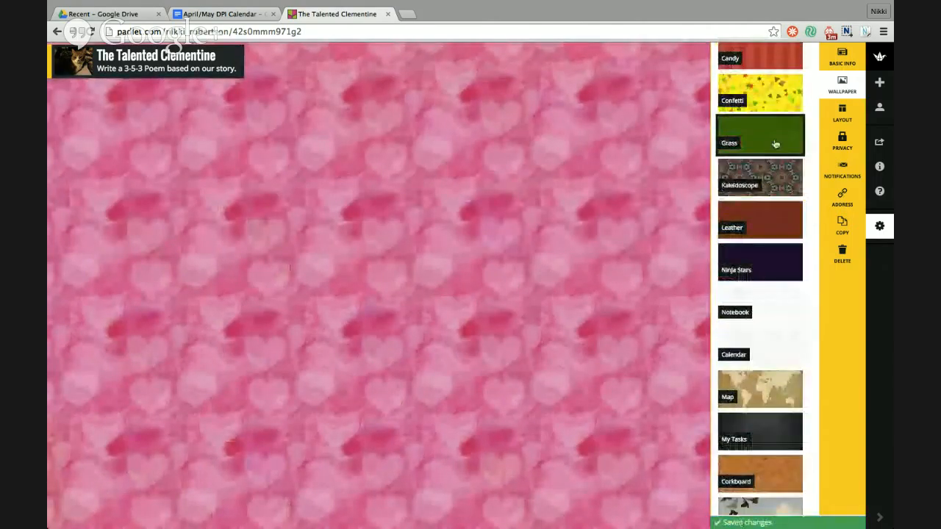
- Try the Grass, Kaleidoscope, Leather, Notebook, Calendar and Map wallpapers
{"action": "left_click", "coordinate": [772, 143]}
{"action": "left_click", "coordinate": [767, 174]}
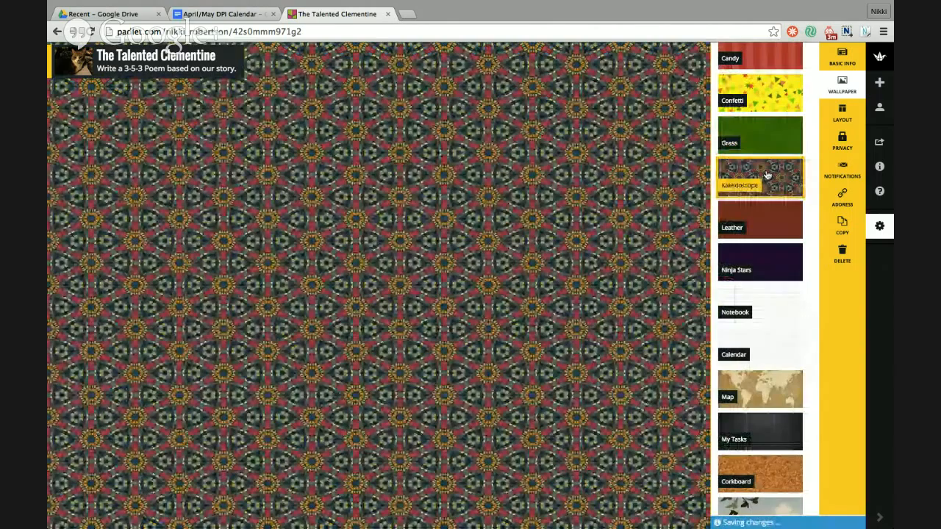
{"action": "left_click", "coordinate": [766, 228]}
{"action": "scroll", "coordinate": [767, 221], "scroll_direction": "down", "scroll_amount": 3}
{"action": "left_click", "coordinate": [767, 179]}
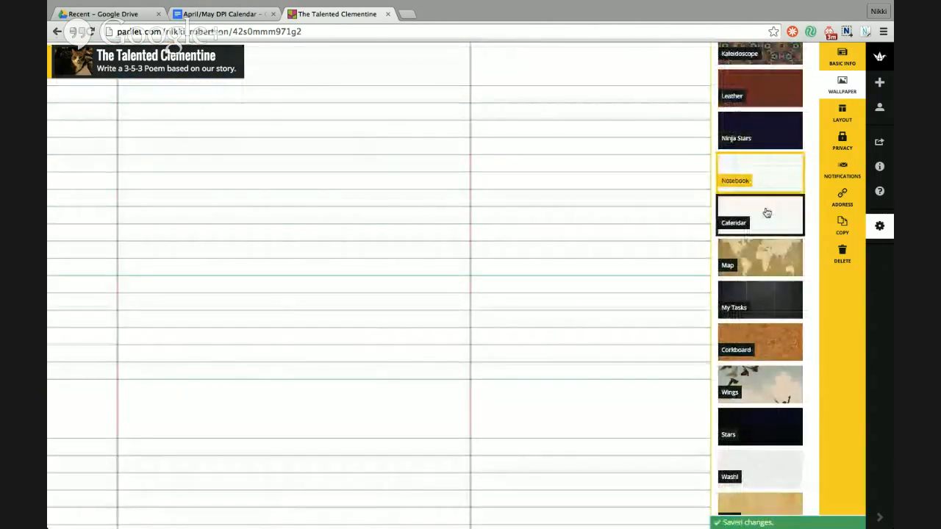
{"action": "left_click", "coordinate": [768, 212]}
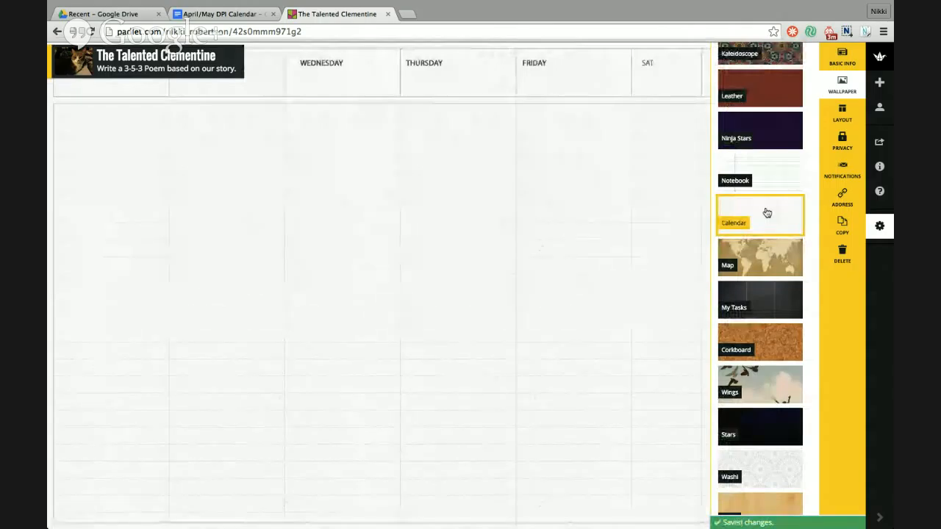
{"action": "left_click", "coordinate": [766, 257]}
- Switch back to Notebook briefly, then settle on the Corkboard wallpaper
{"action": "scroll", "coordinate": [766, 258], "scroll_direction": "up", "scroll_amount": 8}
{"action": "scroll", "coordinate": [767, 258], "scroll_direction": "up", "scroll_amount": 2}
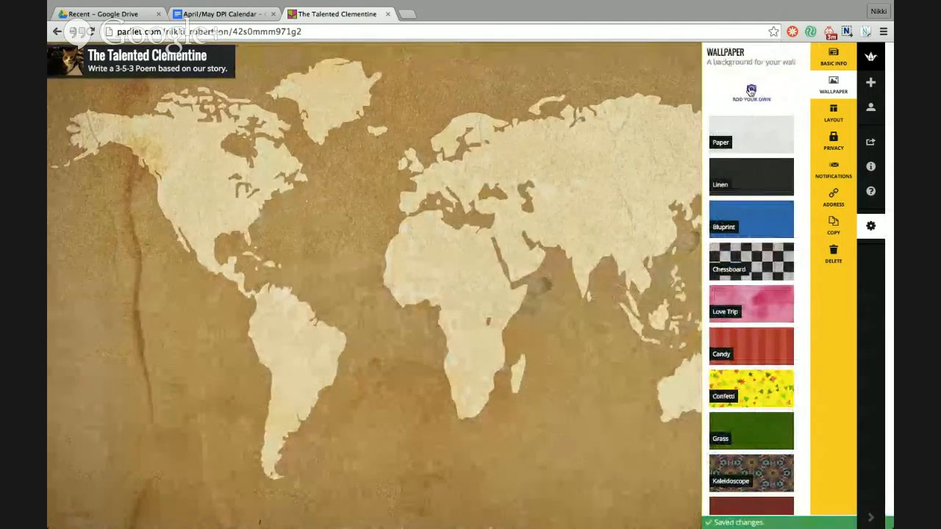
{"action": "scroll", "coordinate": [741, 218], "scroll_direction": "down", "scroll_amount": 5}
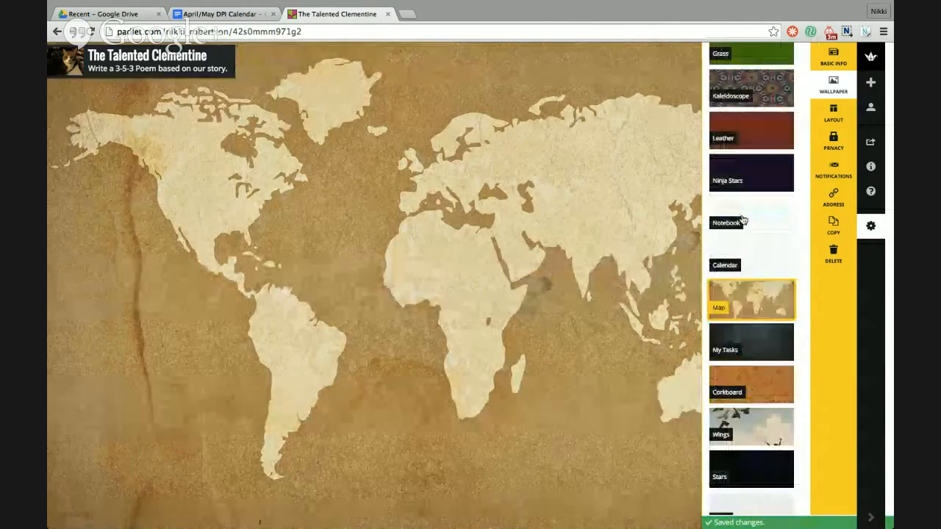
{"action": "scroll", "coordinate": [744, 220], "scroll_direction": "down", "scroll_amount": 3}
{"action": "scroll", "coordinate": [757, 162], "scroll_direction": "up", "scroll_amount": 2}
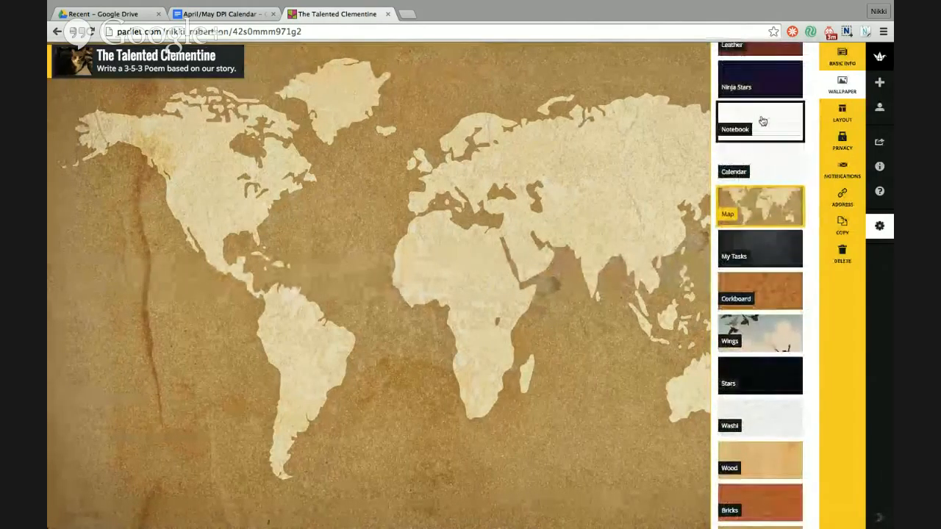
{"action": "left_click", "coordinate": [764, 121]}
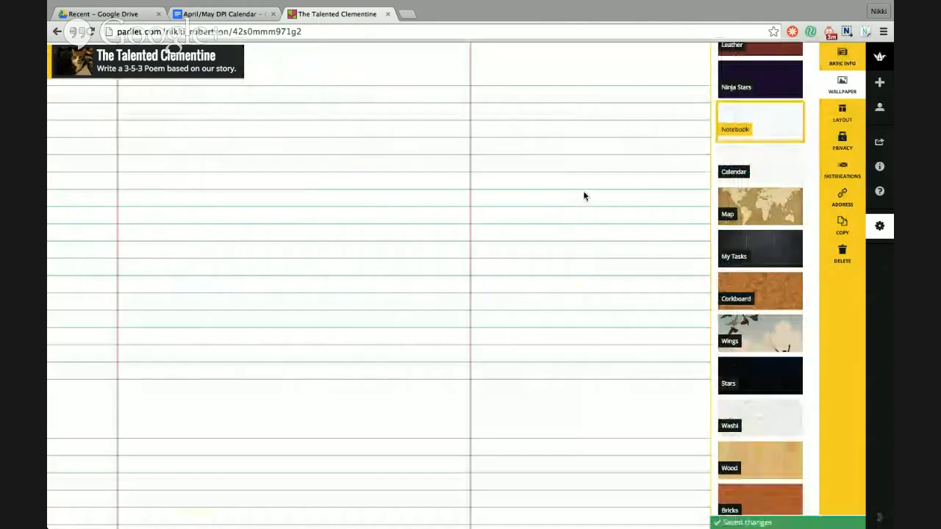
{"action": "left_click", "coordinate": [753, 294]}
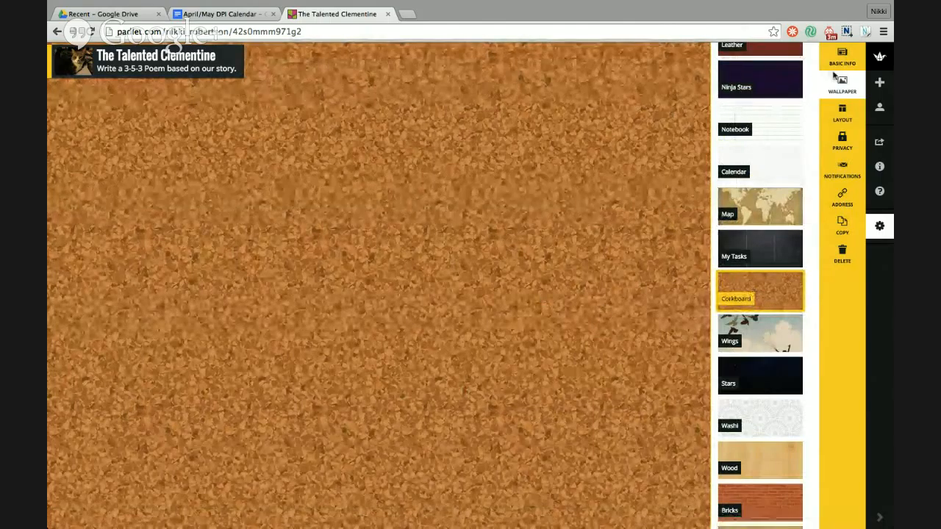
- Try the Stream layout, then set the wall's layout to Grid
{"action": "left_click", "coordinate": [841, 114]}
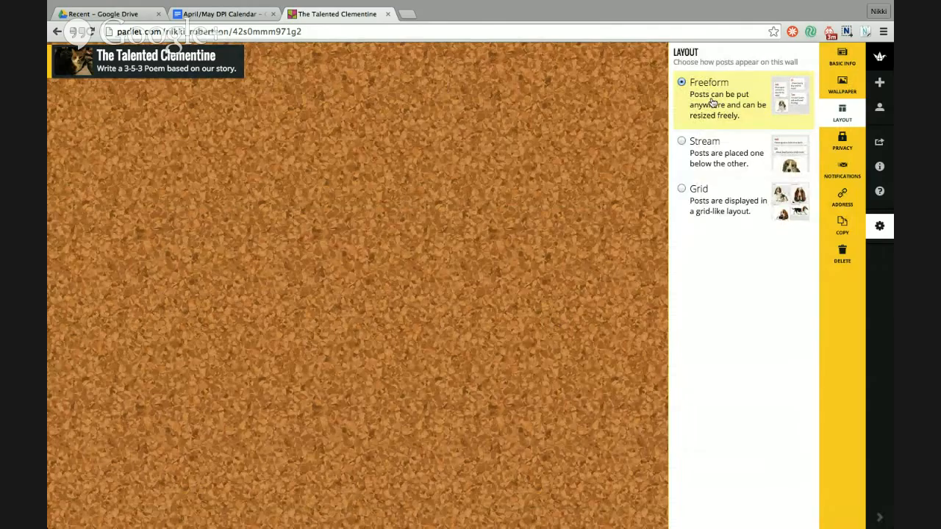
{"action": "left_click", "coordinate": [681, 142]}
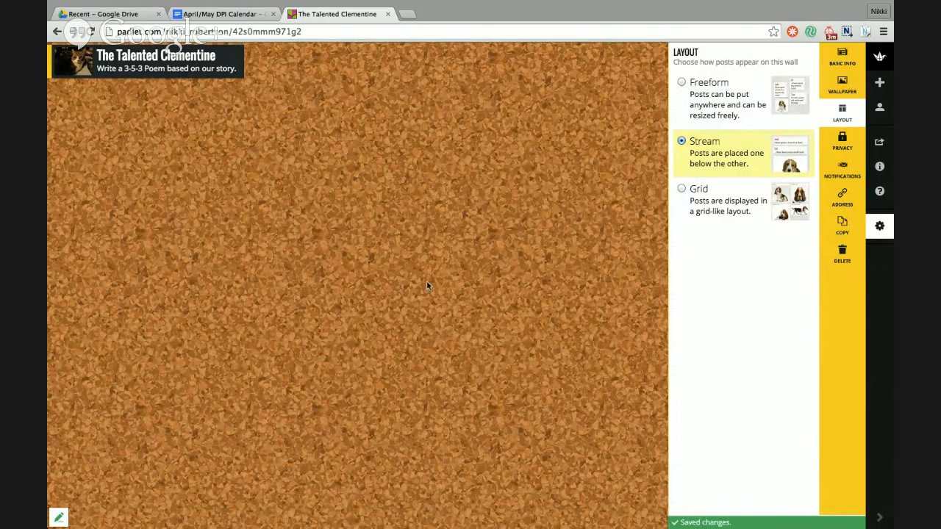
{"action": "left_click", "coordinate": [682, 190]}
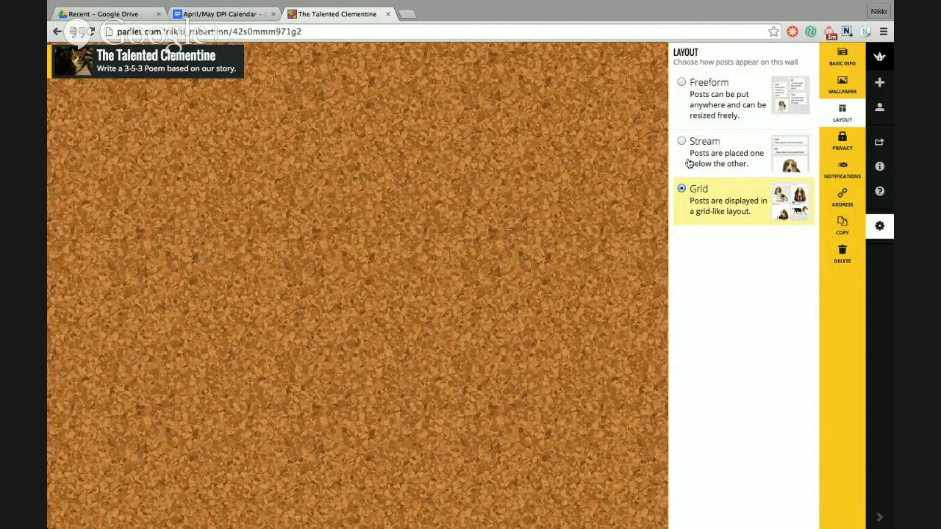
- Save privacy as Hidden Link with visitors set to Can Write and post moderation on
{"action": "left_click", "coordinate": [844, 146]}
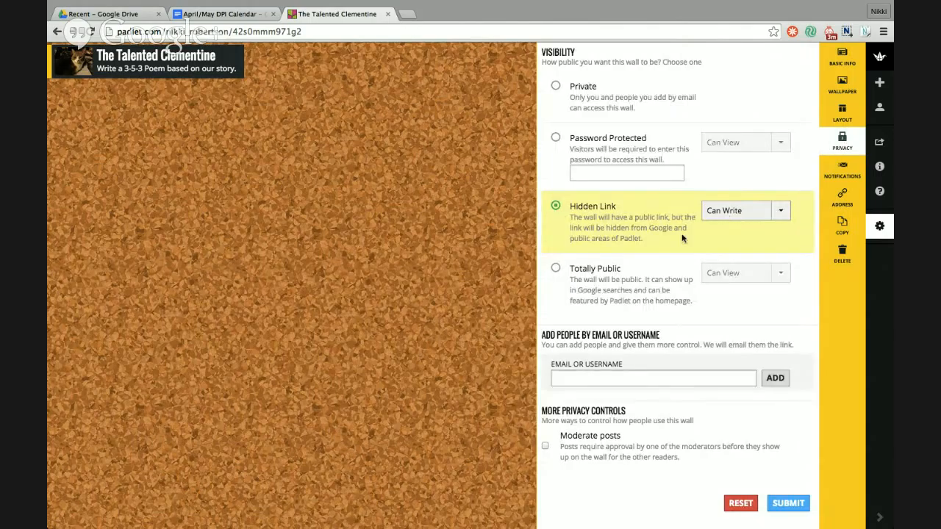
{"action": "scroll", "coordinate": [682, 237], "scroll_direction": "down", "scroll_amount": 1}
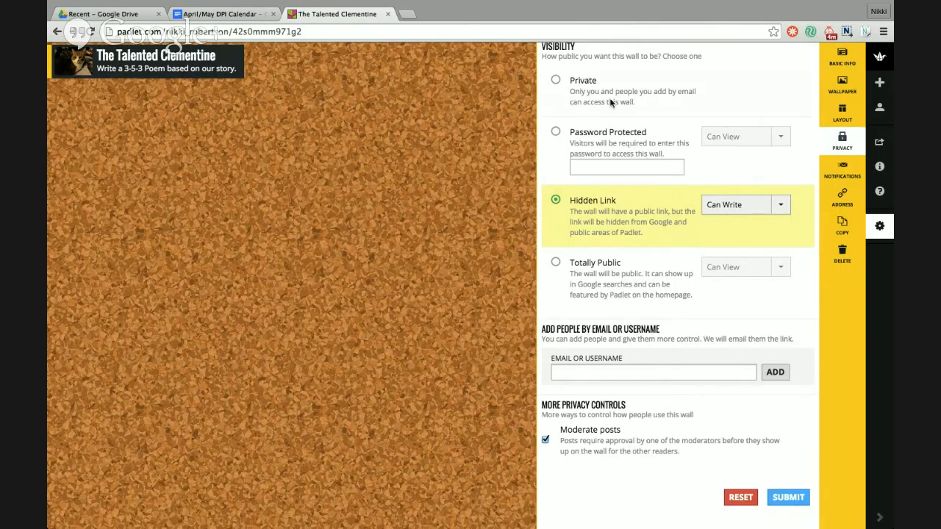
{"action": "left_click", "coordinate": [783, 206]}
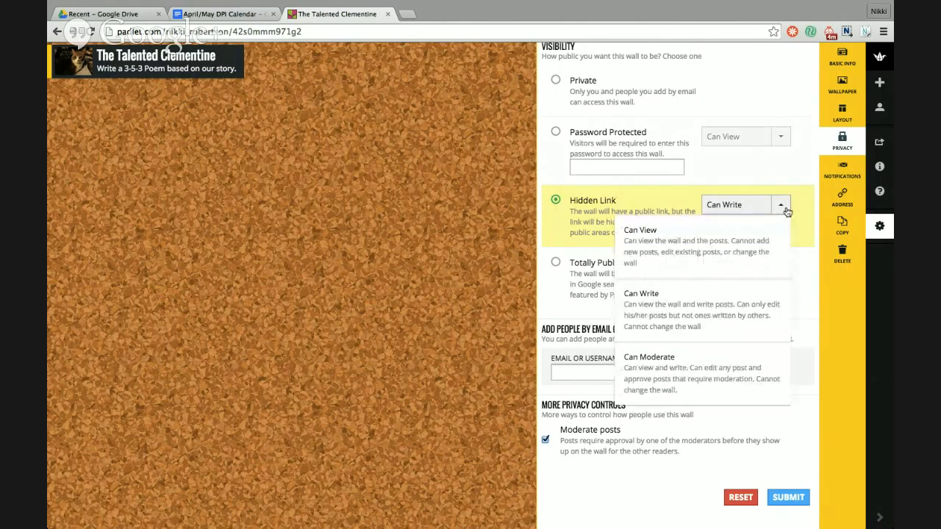
{"action": "left_click", "coordinate": [781, 206]}
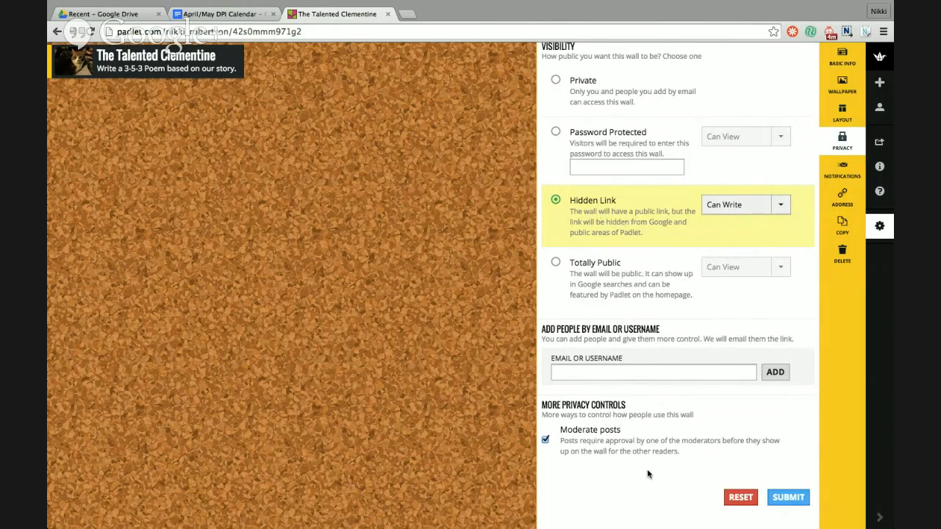
{"action": "left_click", "coordinate": [794, 500]}
{"action": "left_click", "coordinate": [785, 499]}
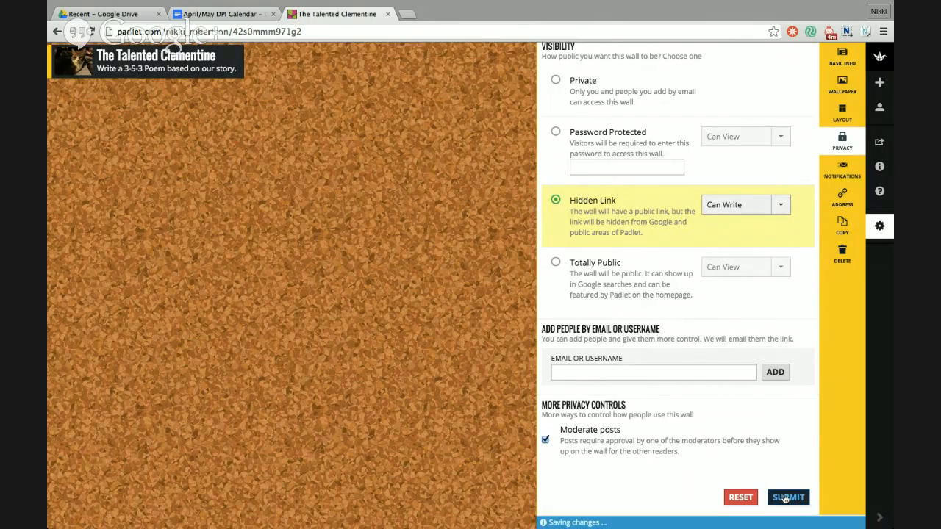
- View the wall's Notifications settings, leaving daily email alerts switched off
{"action": "left_click", "coordinate": [843, 176]}
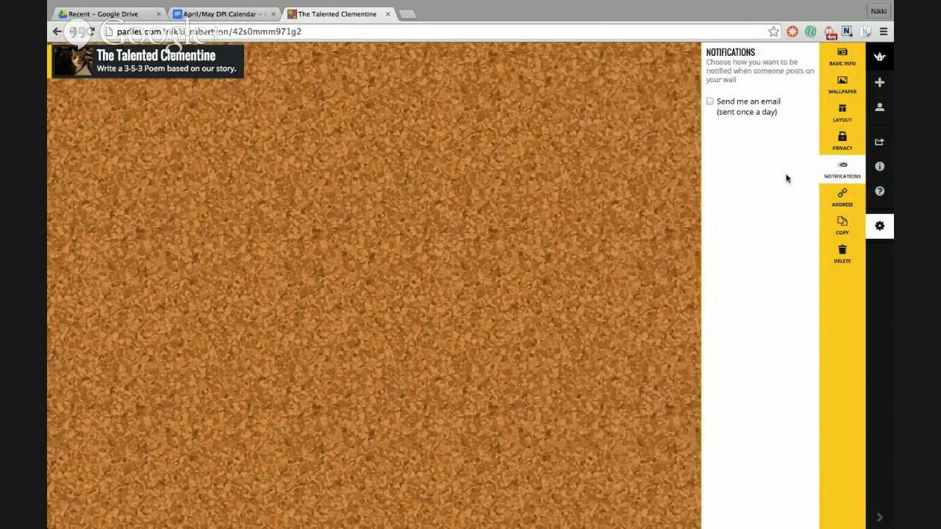
- Change the wall's padlet.com address to end in 353
{"action": "left_click", "coordinate": [843, 197]}
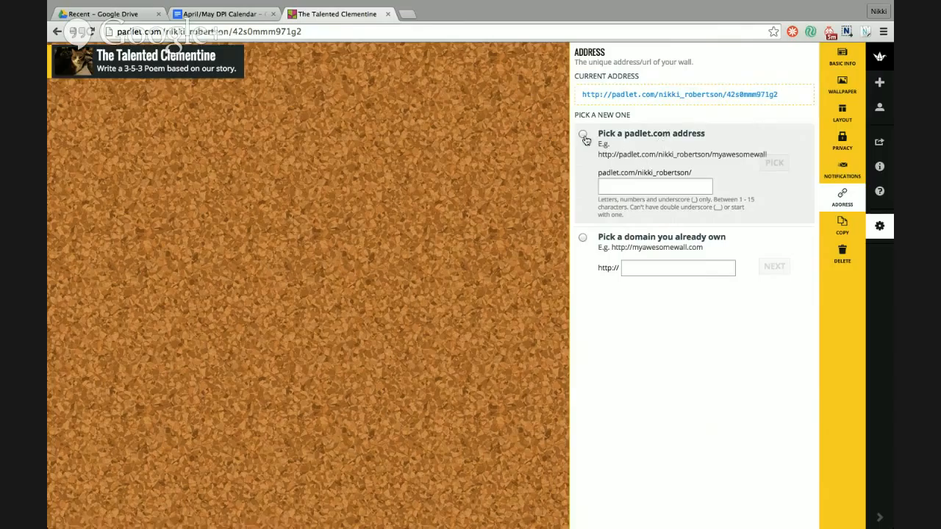
{"action": "left_click", "coordinate": [619, 189]}
{"action": "type", "text": "353"}
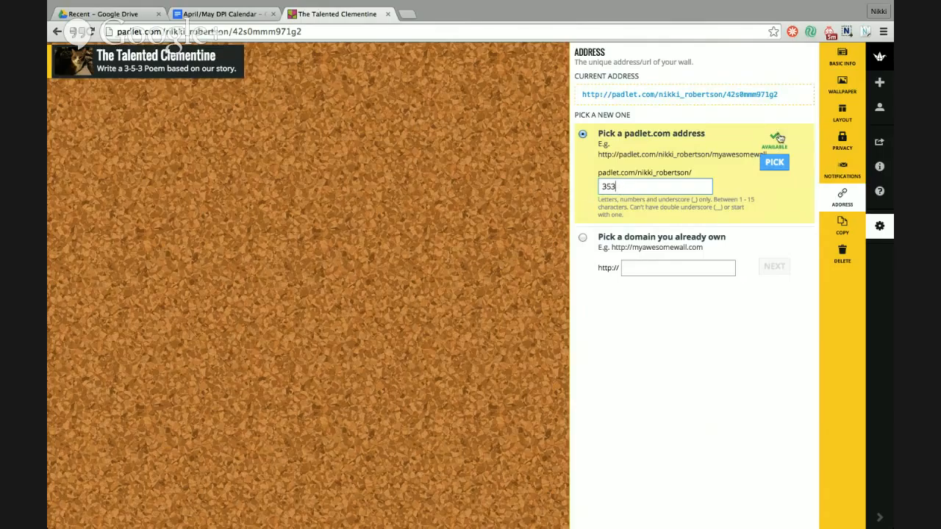
{"action": "left_click", "coordinate": [774, 165]}
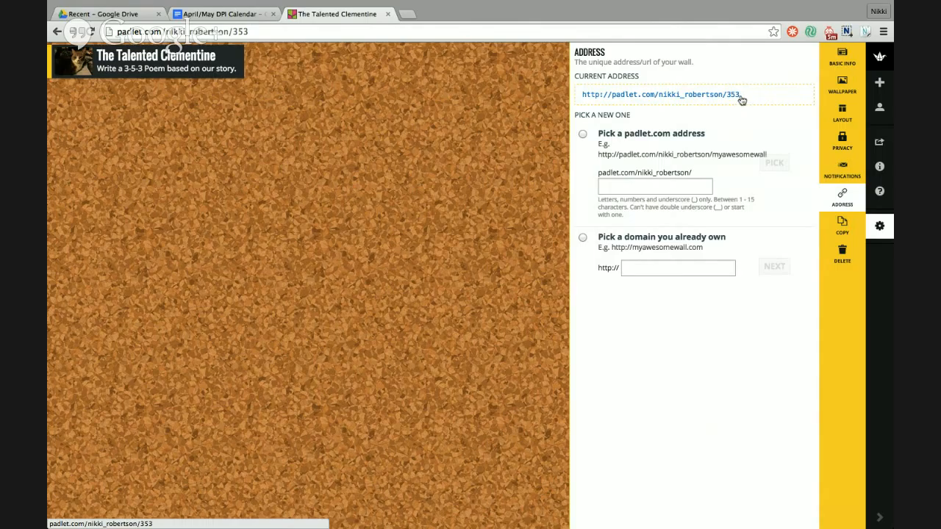
- Copy the wall's new link address, then view the wall's Copy options
{"action": "right_click", "coordinate": [635, 97]}
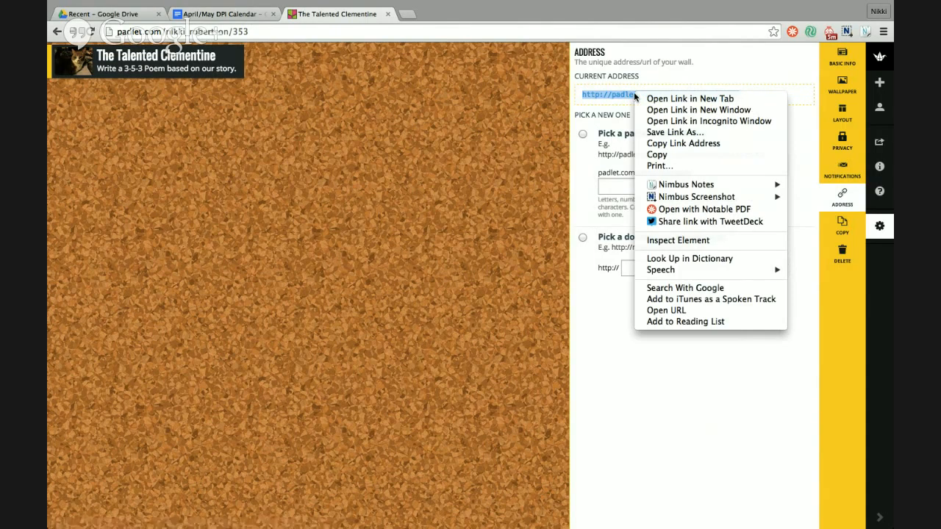
{"action": "left_click", "coordinate": [687, 145]}
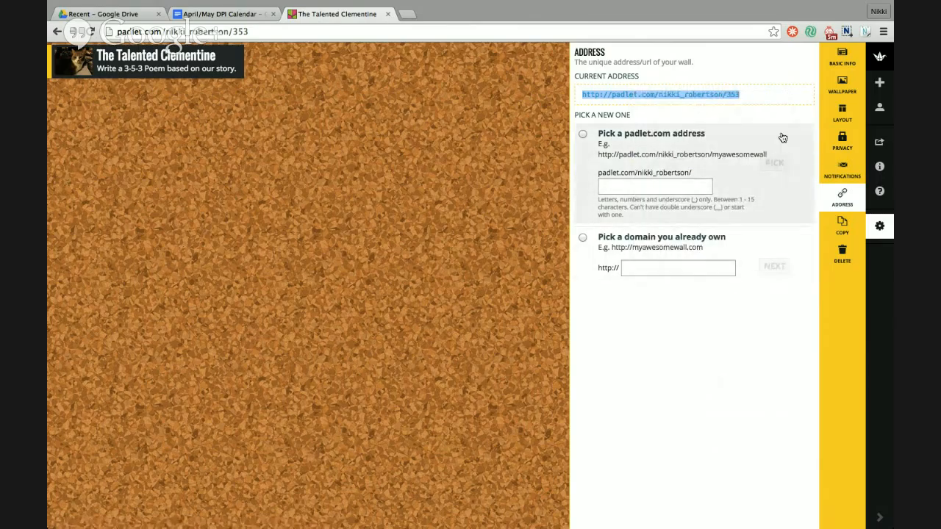
{"action": "left_click", "coordinate": [843, 228]}
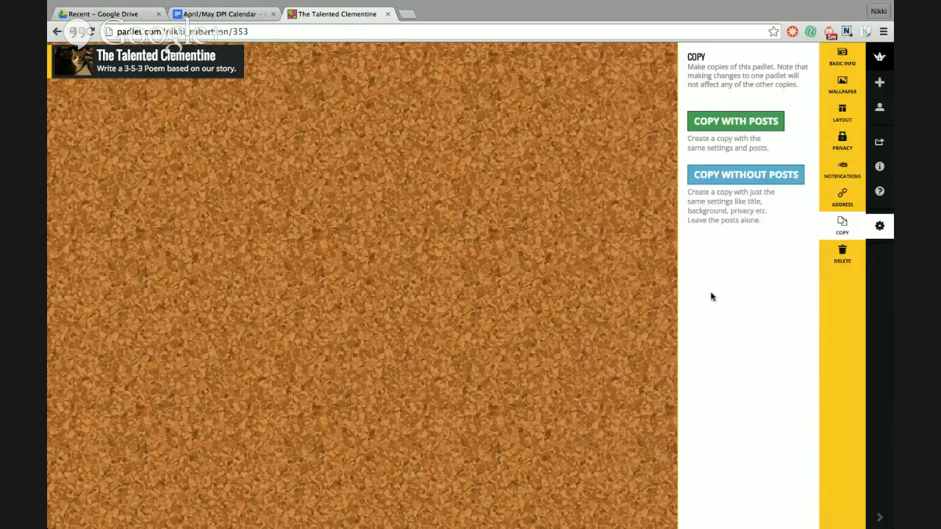
- Return to the Basic Info settings, then dismiss the sidebar to reveal the corkboard wall
{"action": "left_click", "coordinate": [843, 60]}
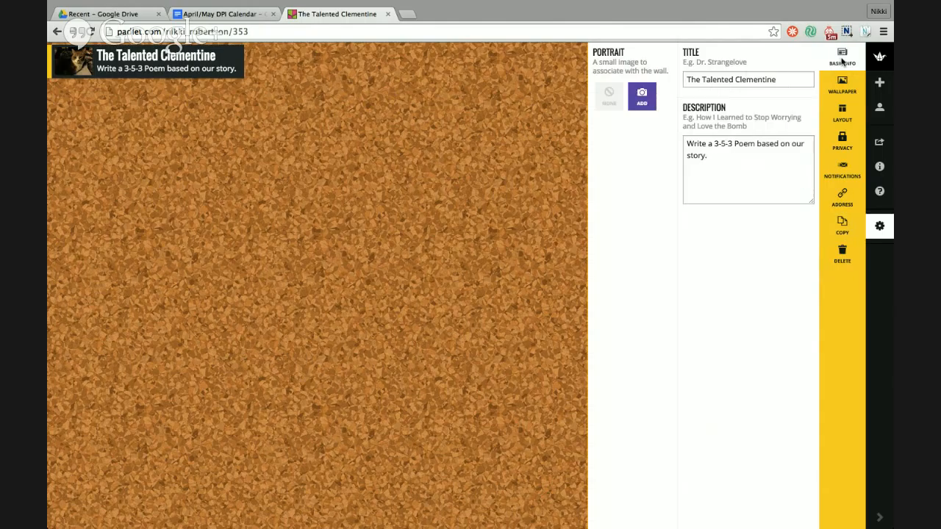
{"action": "left_click", "coordinate": [489, 246]}
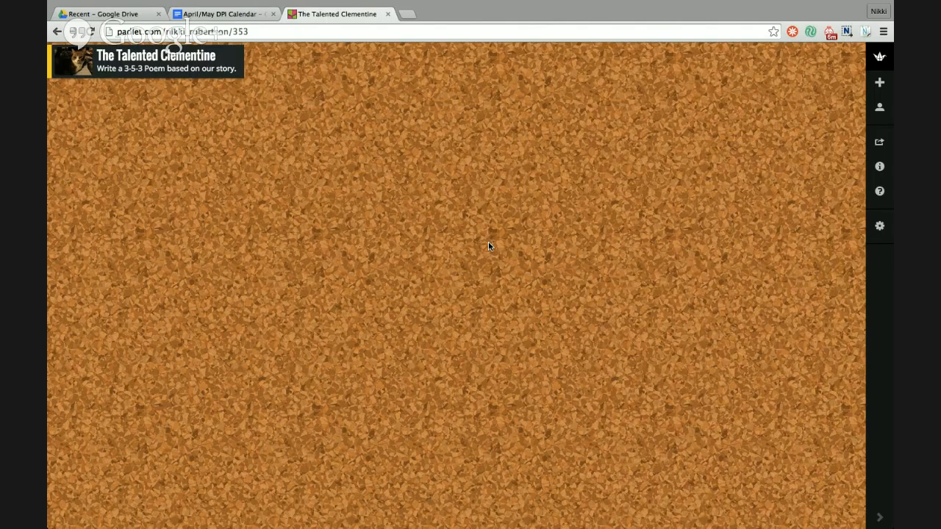
- Load the wall's copied padlet.com address ending in 353 in a new Safari tab
{"action": "key", "text": "super+Tab"}
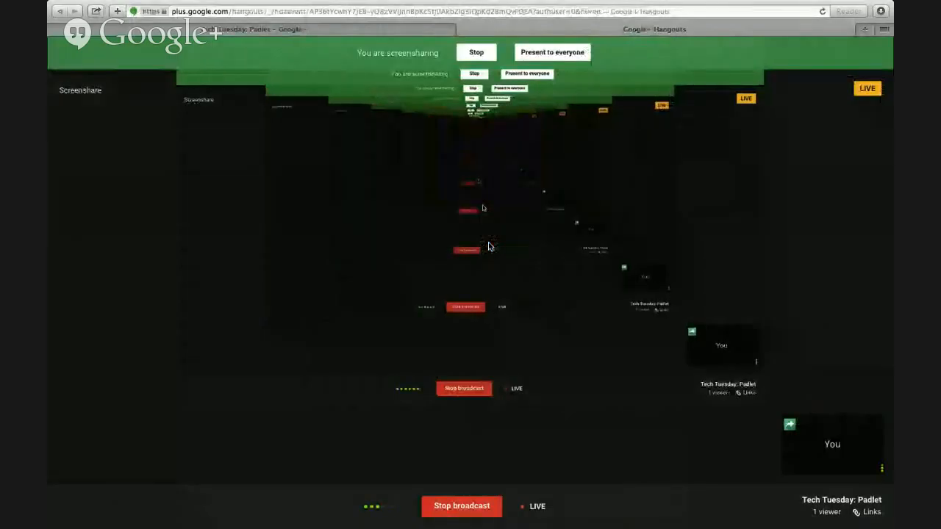
{"action": "left_click", "coordinate": [866, 31]}
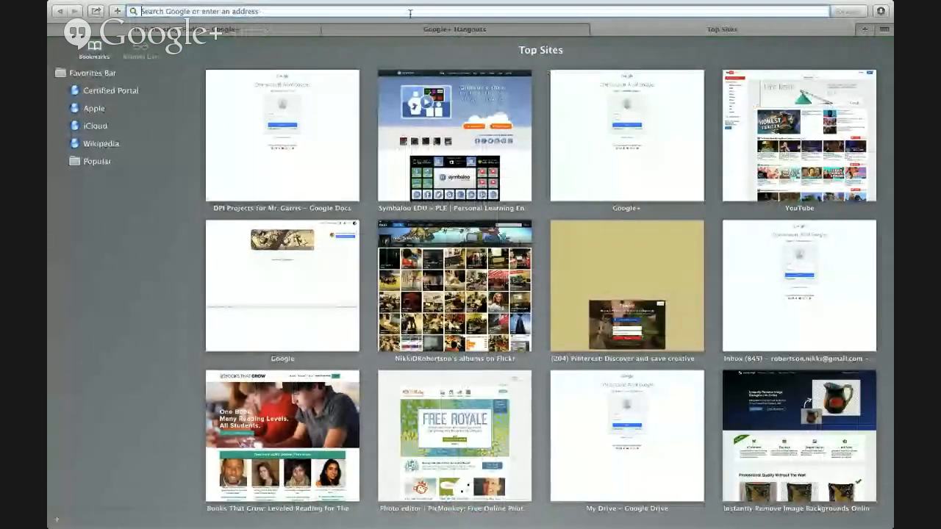
{"action": "key", "text": "Return"}
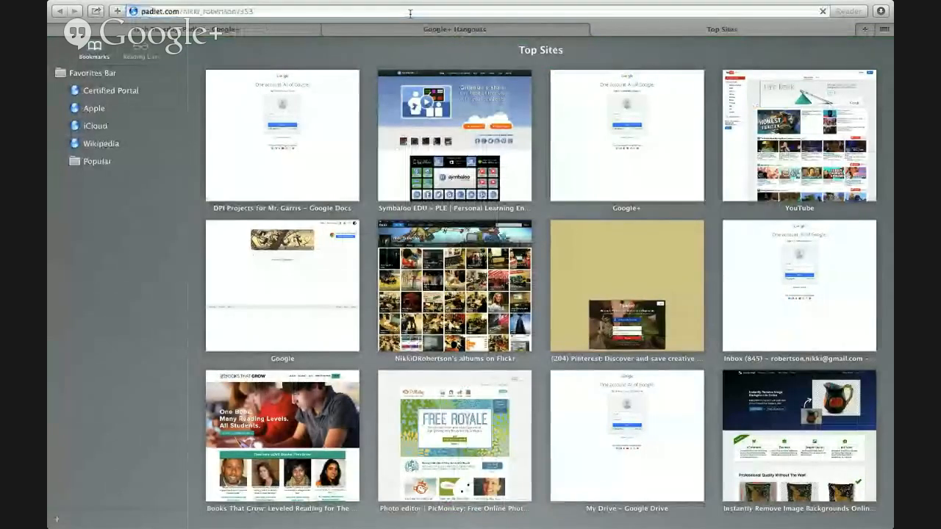